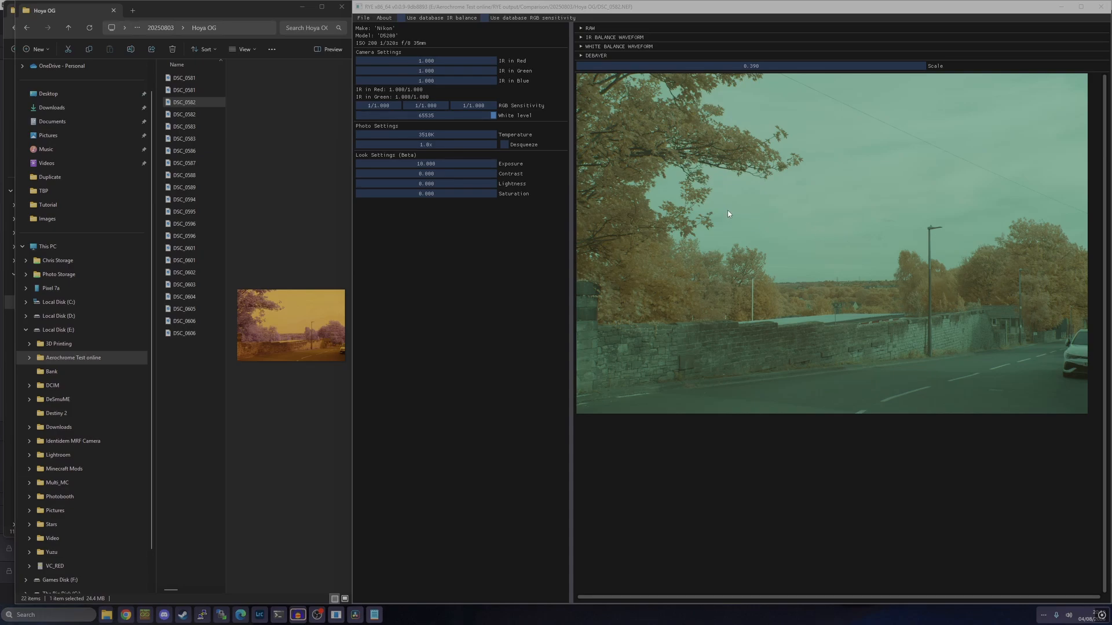
# Set the IR in Red value in the camera settings to 1.000
pyautogui.click(404, 60)
pyautogui.doubleClick(426, 62)
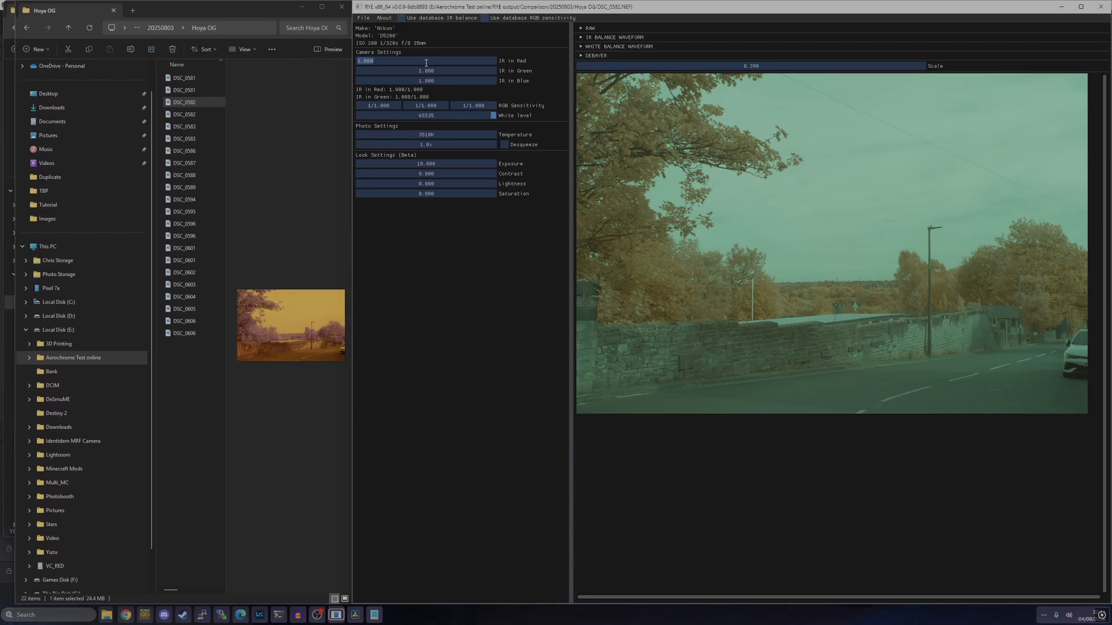
pyautogui.write('10')
pyautogui.write('.0')
pyautogui.press('Return')
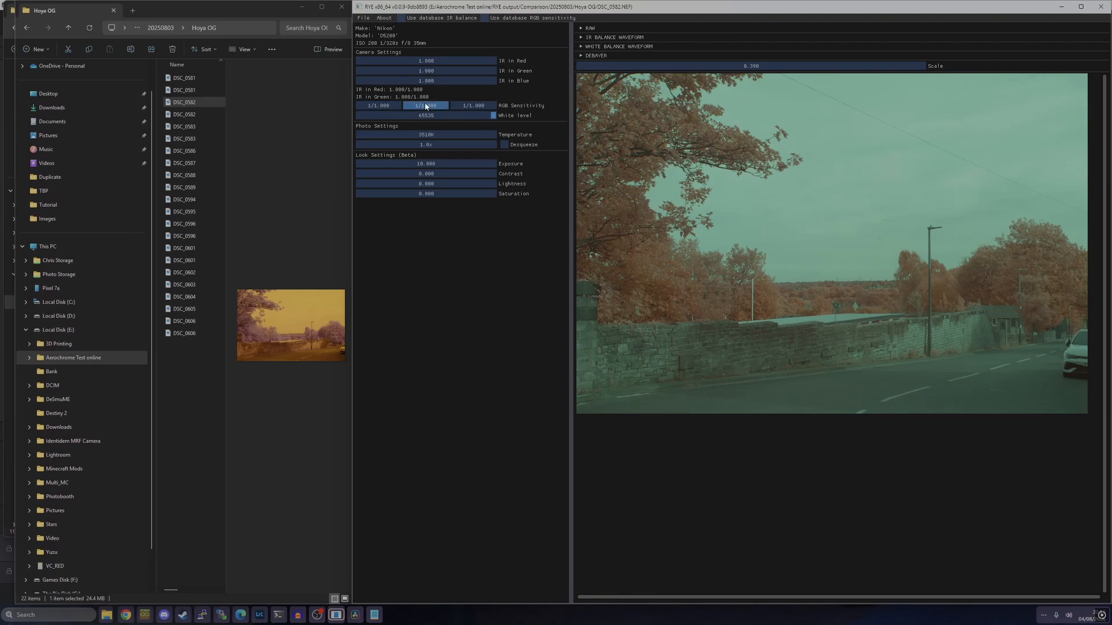
# Adjust the RGB sensitivity by lowering red and raising green to about 1/1.2 and blue to about 1/1.37
pyautogui.doubleClick(474, 106)
pyautogui.click(470, 107)
pyautogui.click(471, 225)
pyautogui.moveTo(469, 110); pyautogui.dragTo(534, 263)
pyautogui.moveTo(427, 110); pyautogui.dragTo(499, 318)
pyautogui.moveTo(386, 103); pyautogui.dragTo(491, 297)
# Try cooler and warmer colour temperatures for the photo and settle on about 3320K
pyautogui.moveTo(433, 135); pyautogui.dragTo(402, 135)
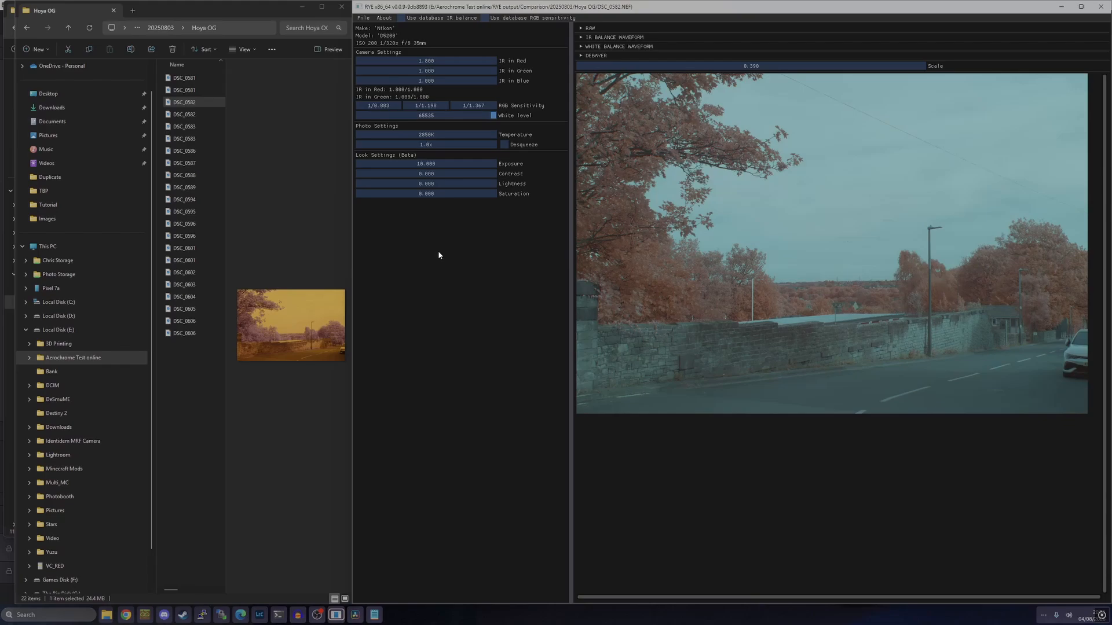
pyautogui.moveTo(397, 141); pyautogui.dragTo(420, 142)
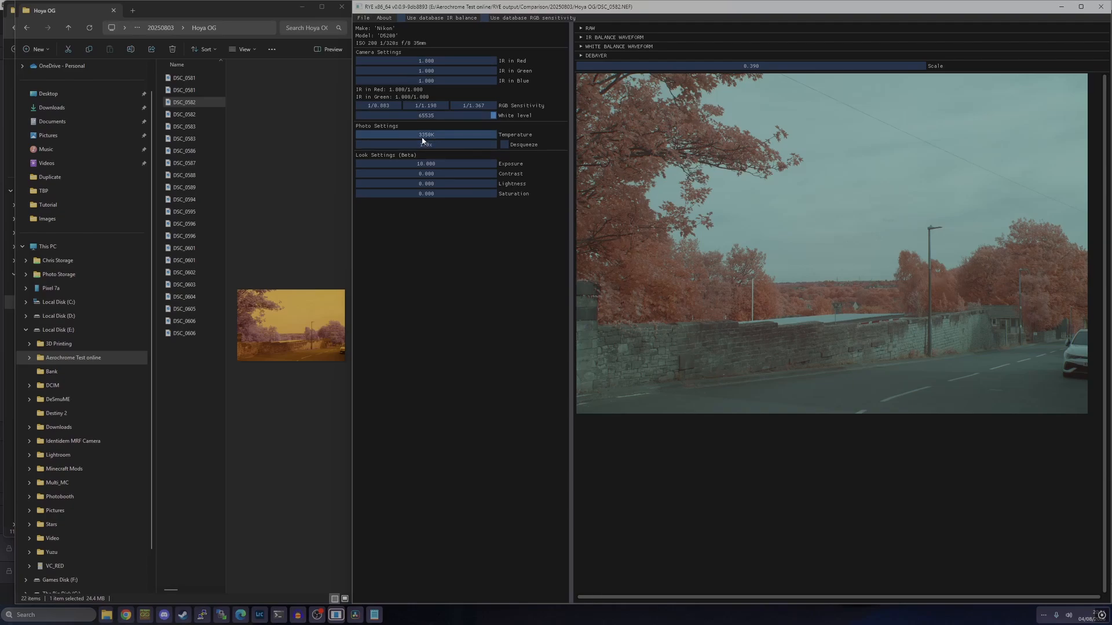
pyautogui.moveTo(422, 140); pyautogui.dragTo(397, 141)
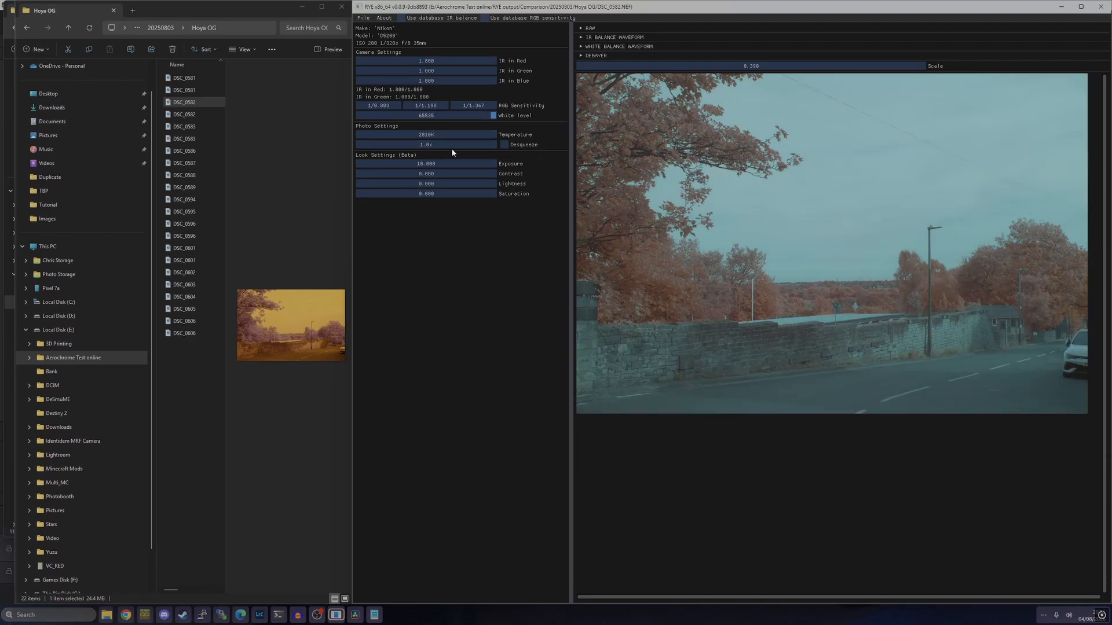
pyautogui.moveTo(403, 134); pyautogui.dragTo(419, 134)
pyautogui.moveTo(458, 213); pyautogui.dragTo(497, 237)
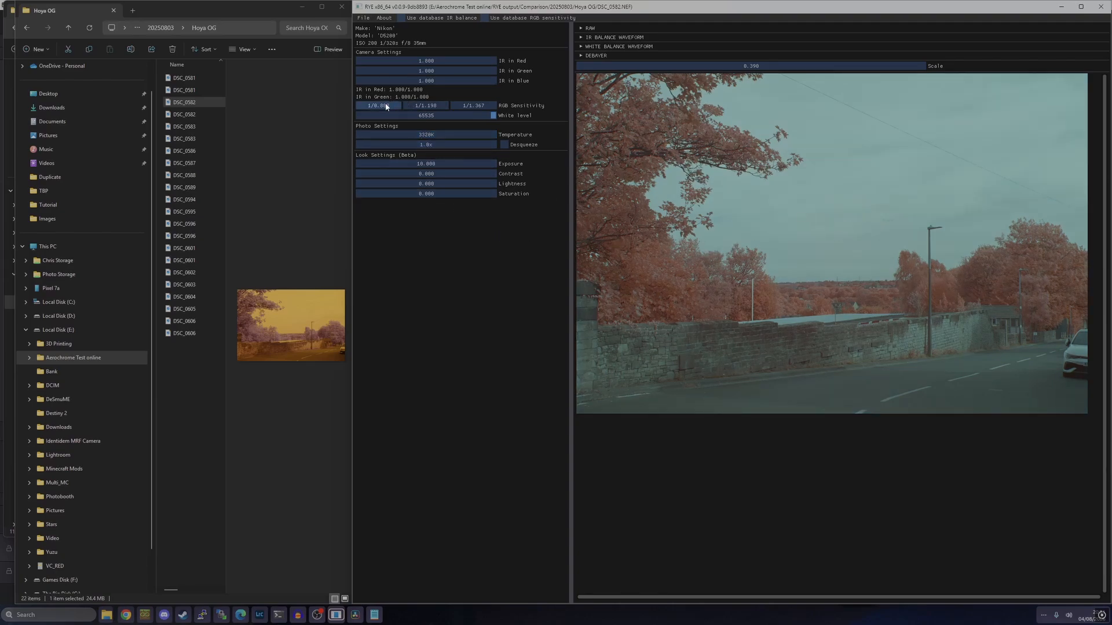
# Set the red channel of the RGB sensitivity to 0.75
pyautogui.moveTo(385, 108); pyautogui.dragTo(364, 110)
pyautogui.write('0.75')
pyautogui.press('Return')
# Try stronger saturation levels in the look settings and settle on about 2.2
pyautogui.click(422, 197)
pyautogui.moveTo(425, 197); pyautogui.dragTo(434, 199)
pyautogui.moveTo(426, 197); pyautogui.dragTo(441, 211)
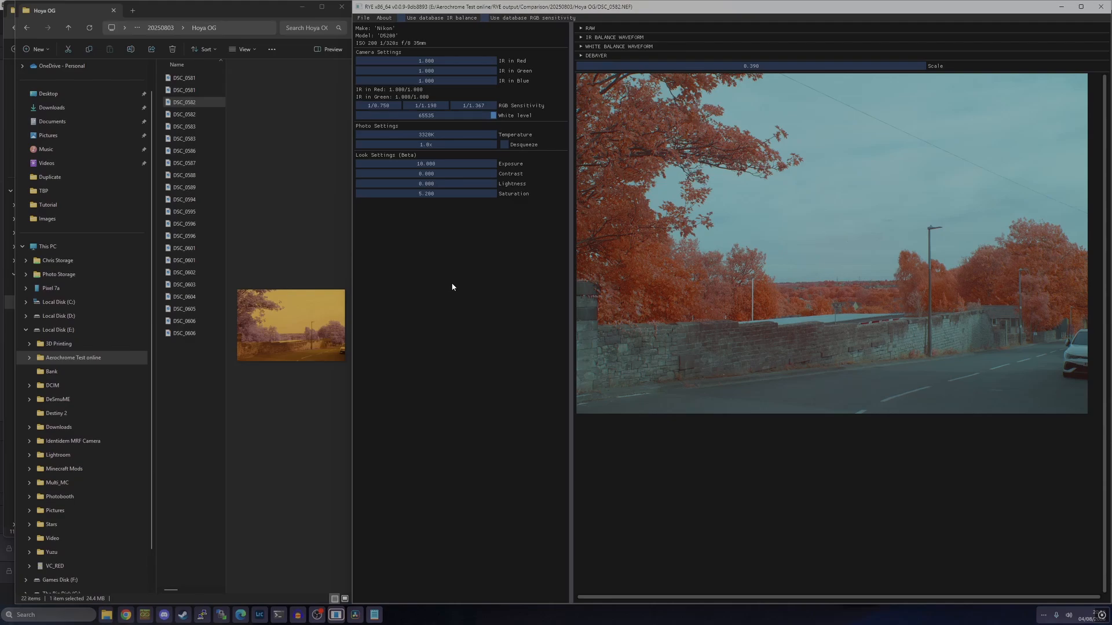
pyautogui.moveTo(432, 196); pyautogui.dragTo(446, 254)
pyautogui.moveTo(425, 195); pyautogui.dragTo(512, 193)
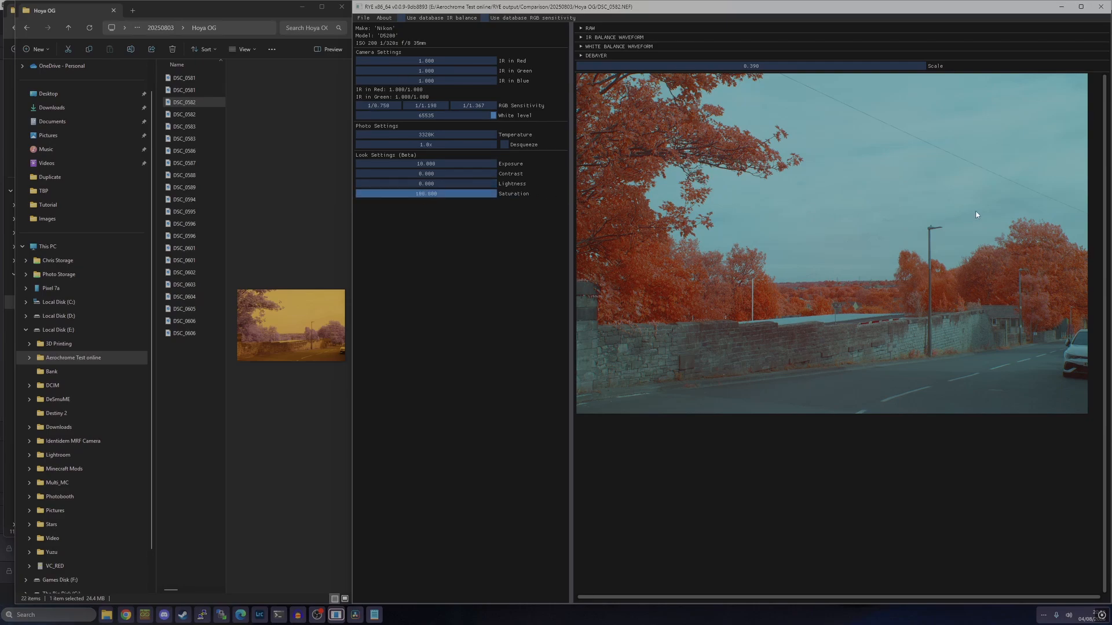
pyautogui.moveTo(520, 203); pyautogui.dragTo(543, 200)
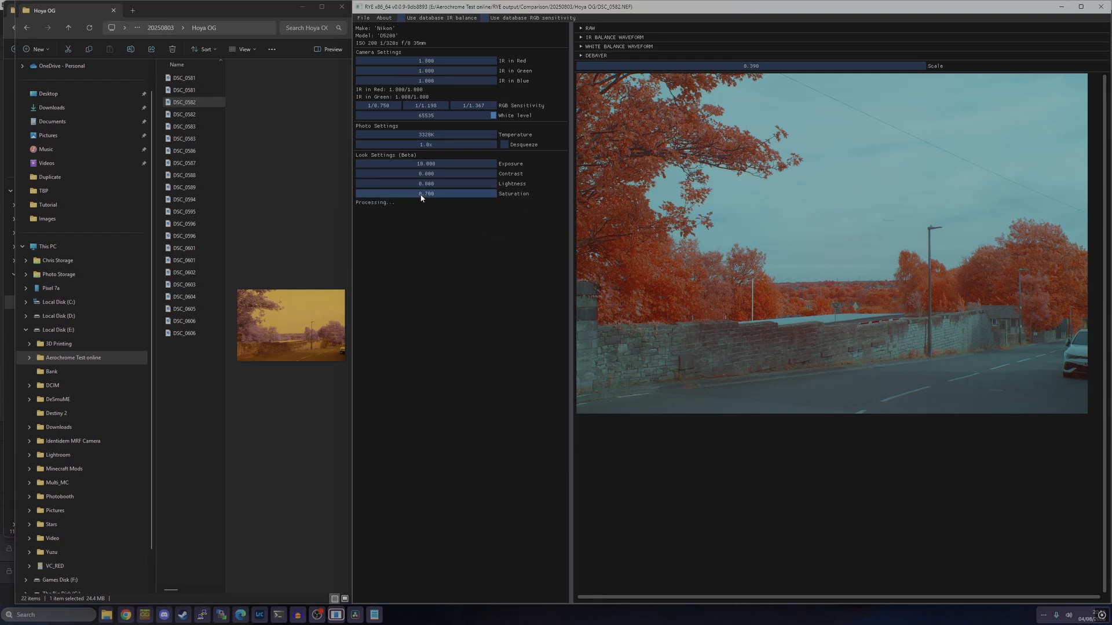
pyautogui.moveTo(421, 194); pyautogui.dragTo(429, 195)
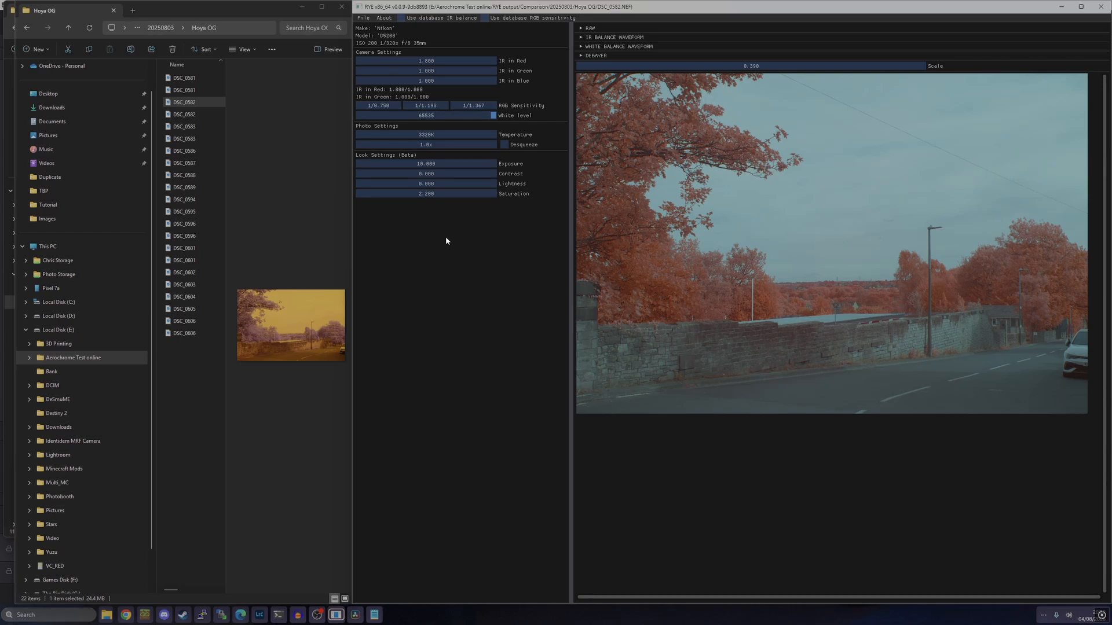
# Start saving the processed photo as a PNG with the sRGB final option
pyautogui.click(362, 23)
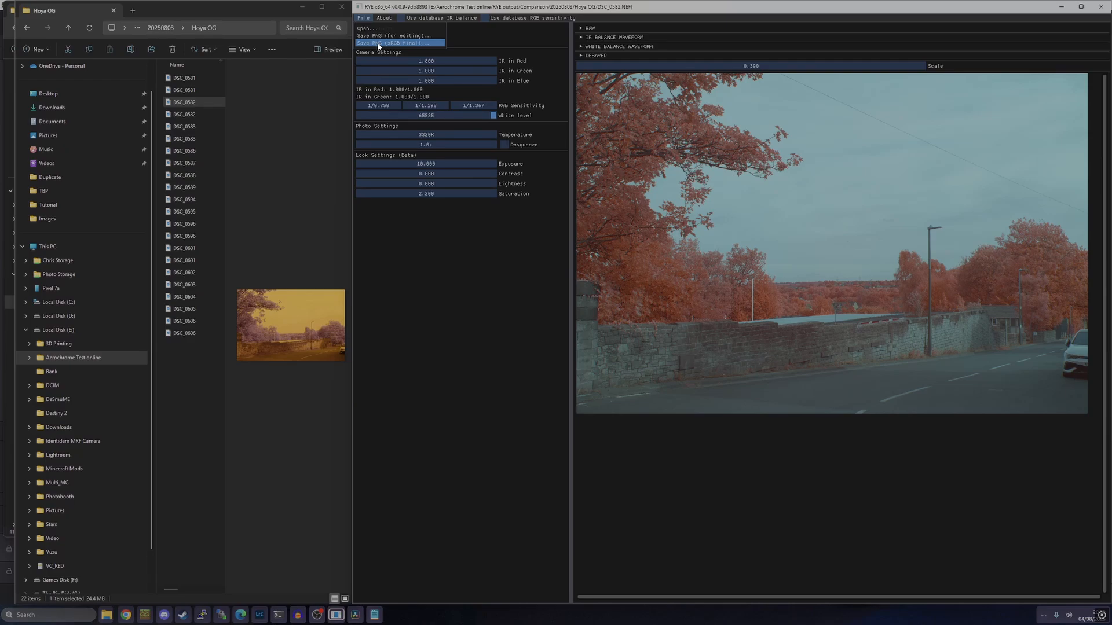
pyautogui.click(380, 44)
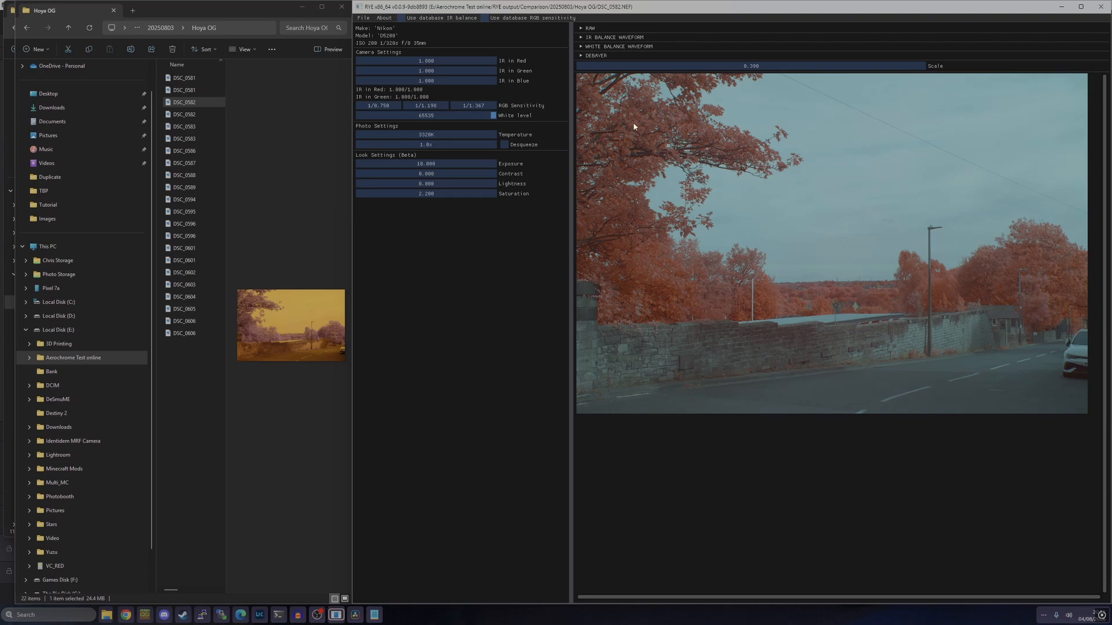
# Enlarge the preview to a scale of about 1.45 and examine the detail in the foliage, sky and wall across the photo
pyautogui.moveTo(667, 62); pyautogui.dragTo(711, 241)
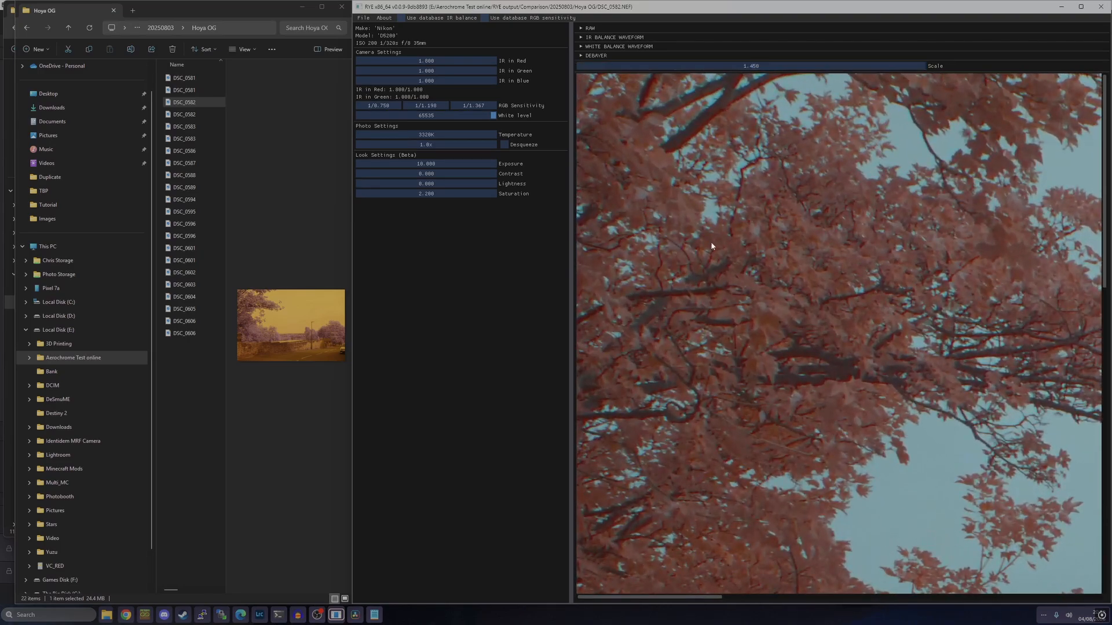
pyautogui.moveTo(682, 601); pyautogui.dragTo(806, 598)
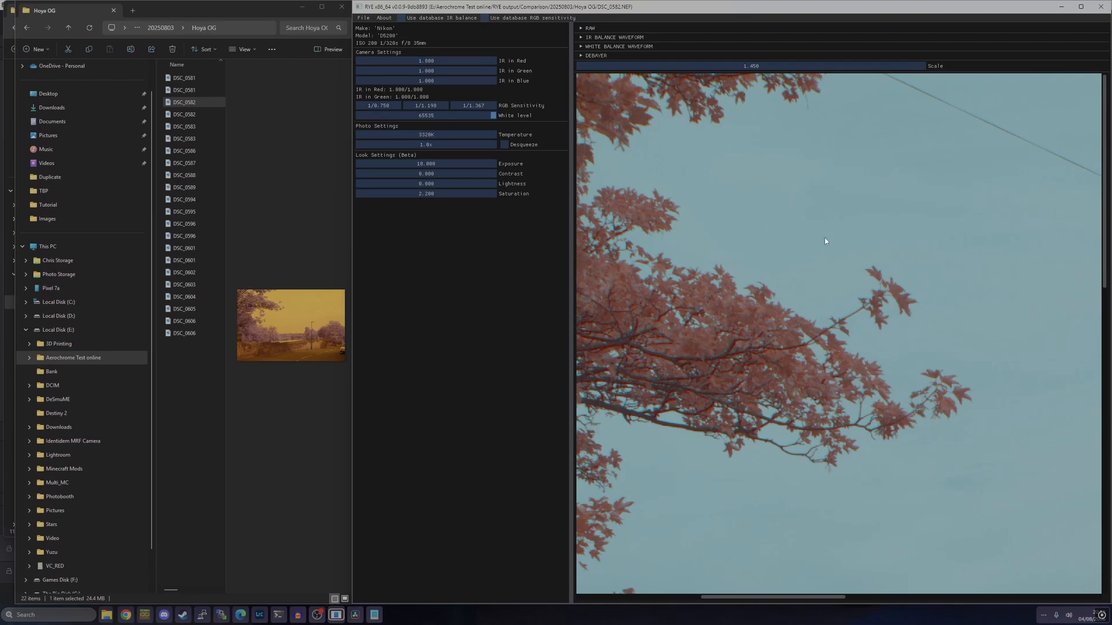
pyautogui.moveTo(725, 597); pyautogui.dragTo(679, 595)
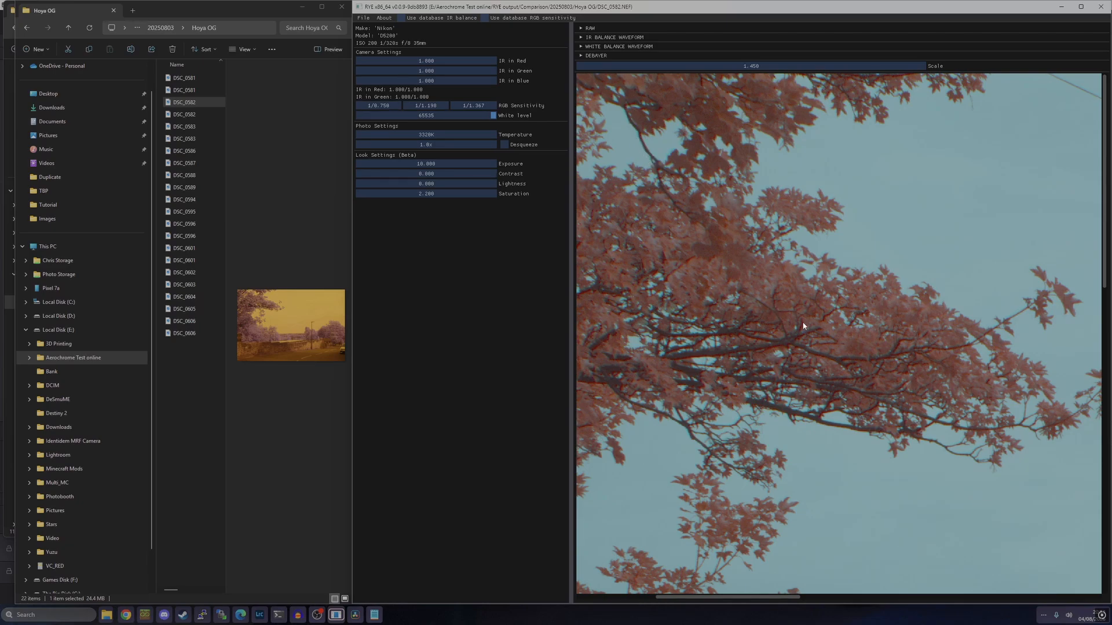
pyautogui.scroll(-10, 807, 478)
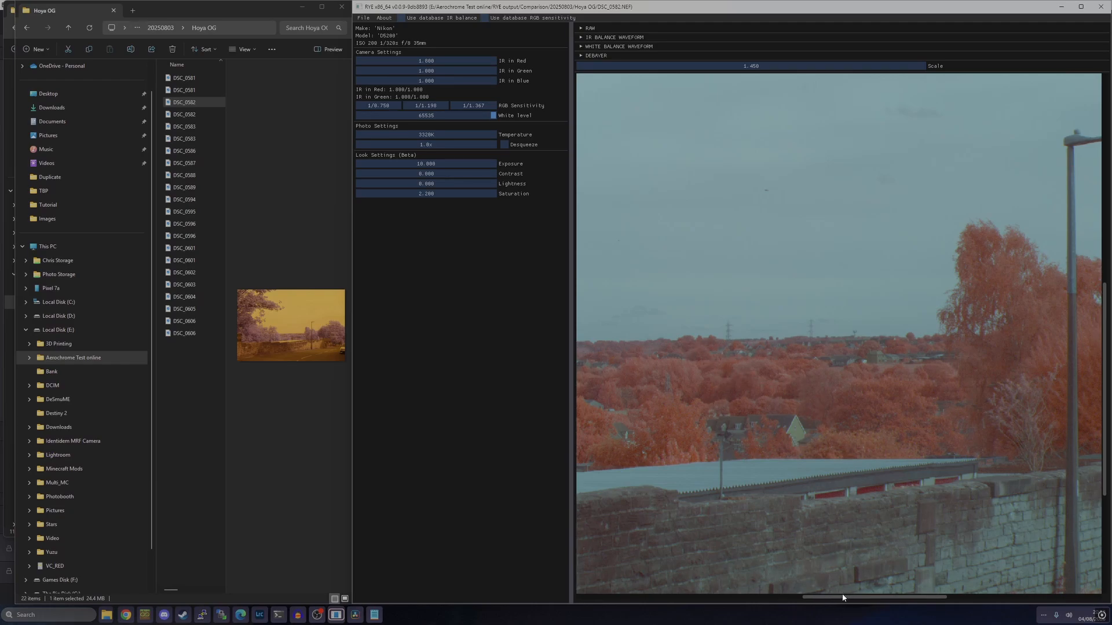
pyautogui.moveTo(844, 595); pyautogui.dragTo(990, 603)
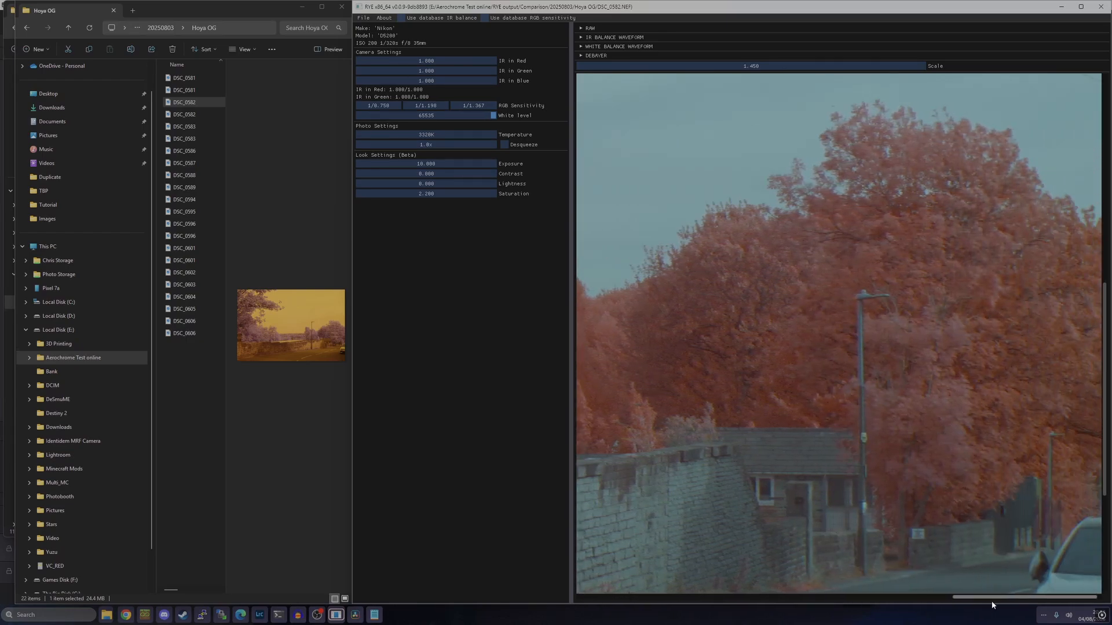